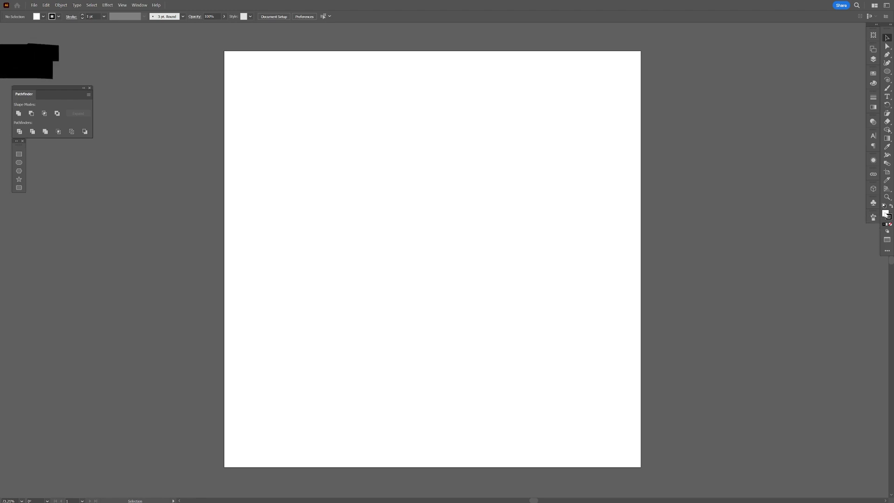
Step: Set the fill colour to None
double_click(884, 212)
click(888, 225)
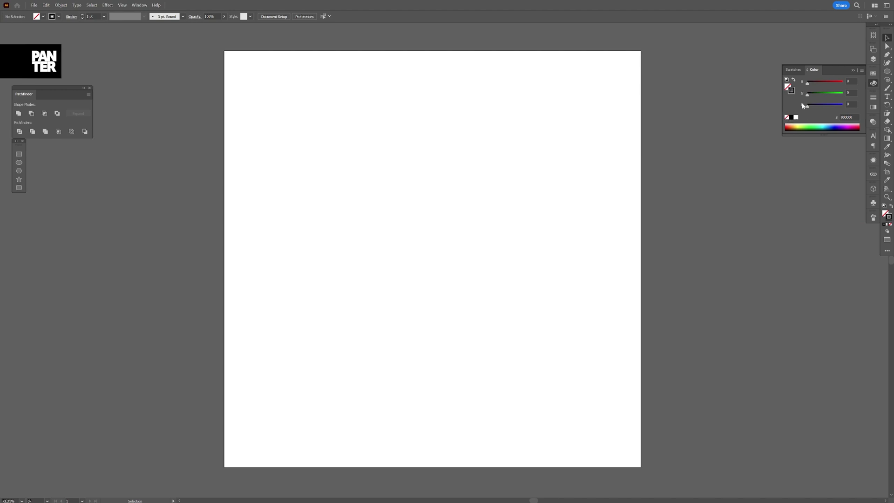
click(853, 70)
Step: Draw a large thin-outlined circle centred on the artboard with the Ellipse Tool, then deselect it
click(887, 73)
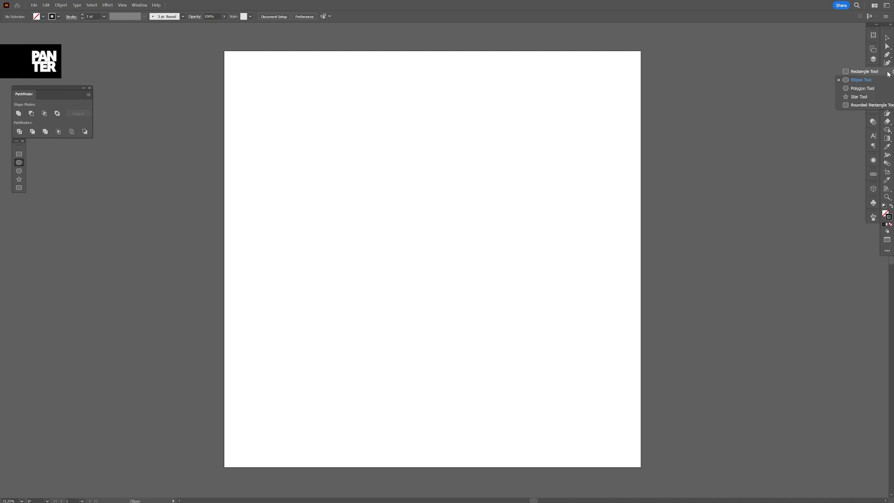
click(852, 78)
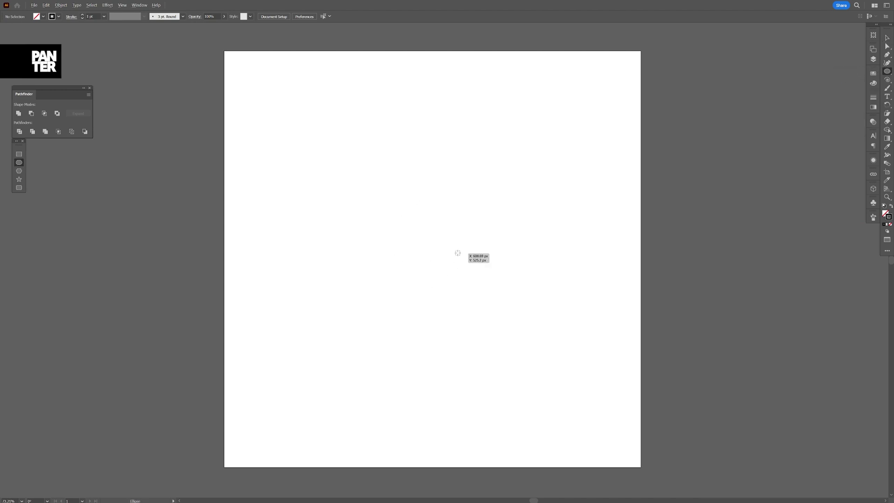
drag(432, 258, 584, 300)
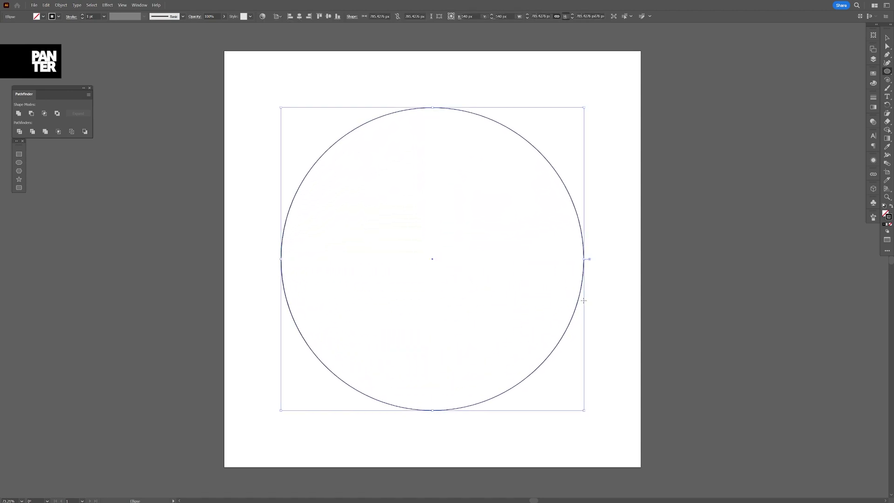
key(v)
click(872, 99)
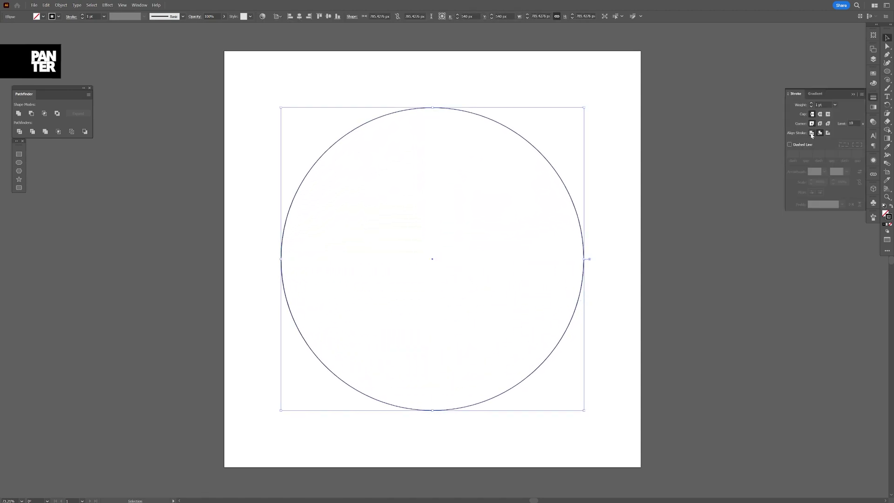
click(562, 223)
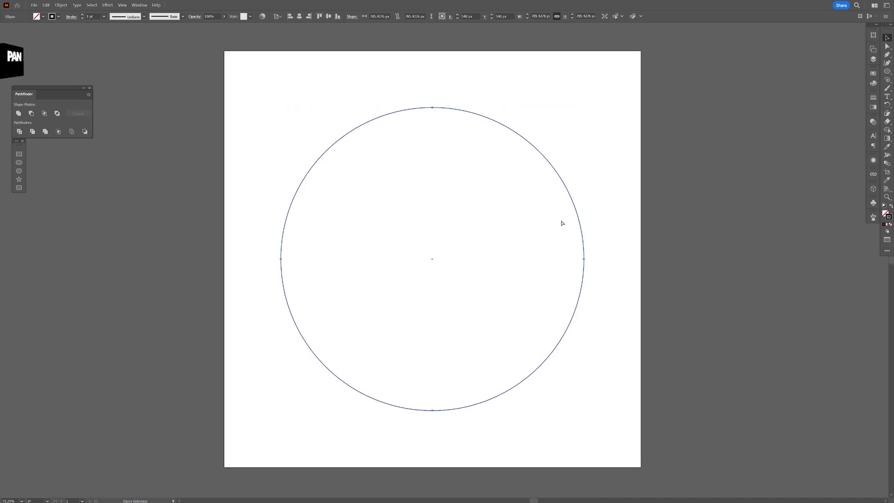
Step: Paste a copy of the large circle in front and shrink it into a small centre circle
click(562, 224)
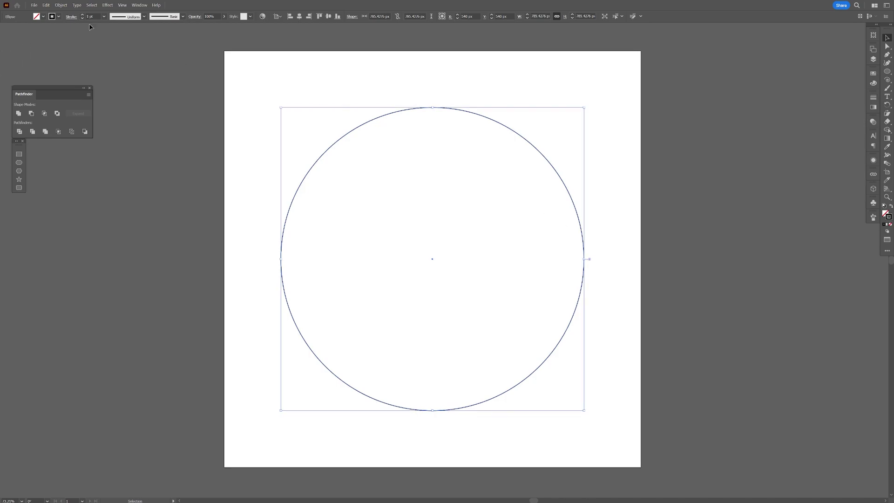
click(45, 5)
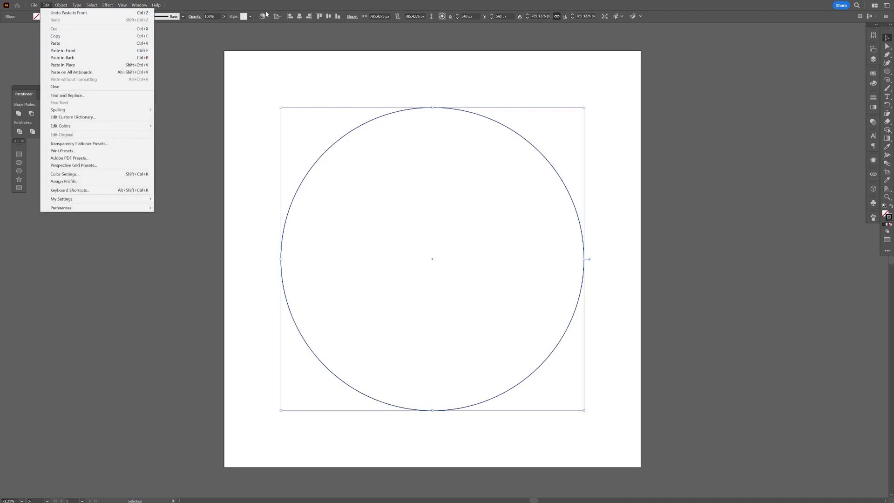
click(78, 51)
drag(587, 238, 604, 222)
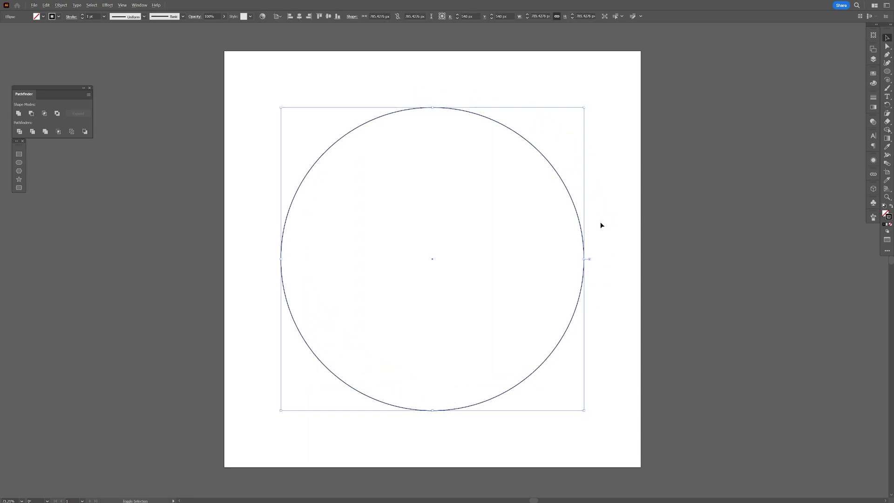
drag(585, 260, 450, 259)
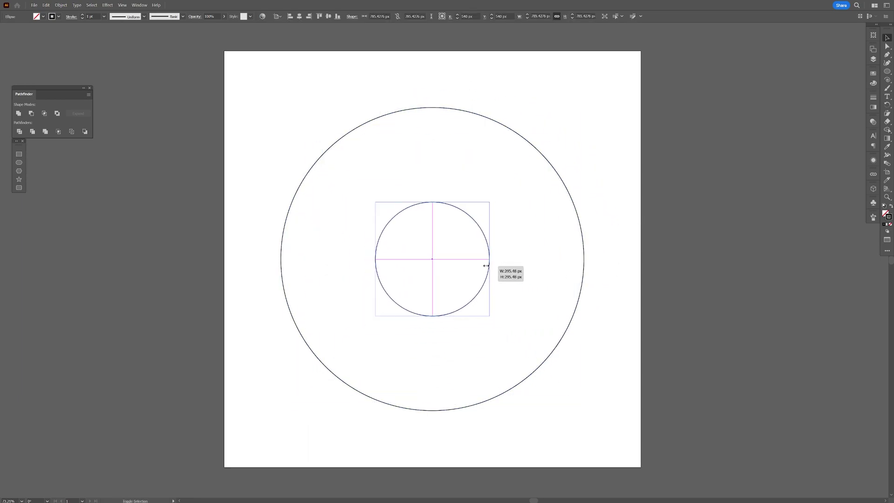
click(62, 5)
mouse_move(68, 201)
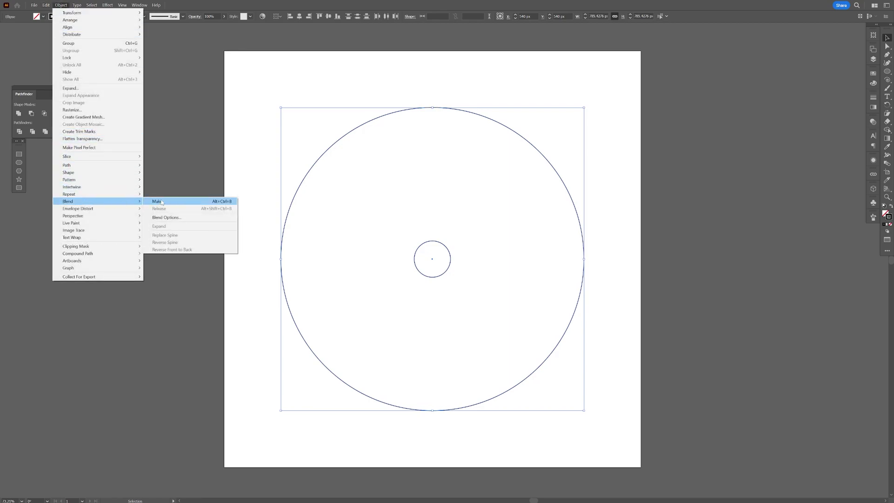
Step: Blend the small and large circles using 5 specified steps
click(157, 201)
double_click(885, 165)
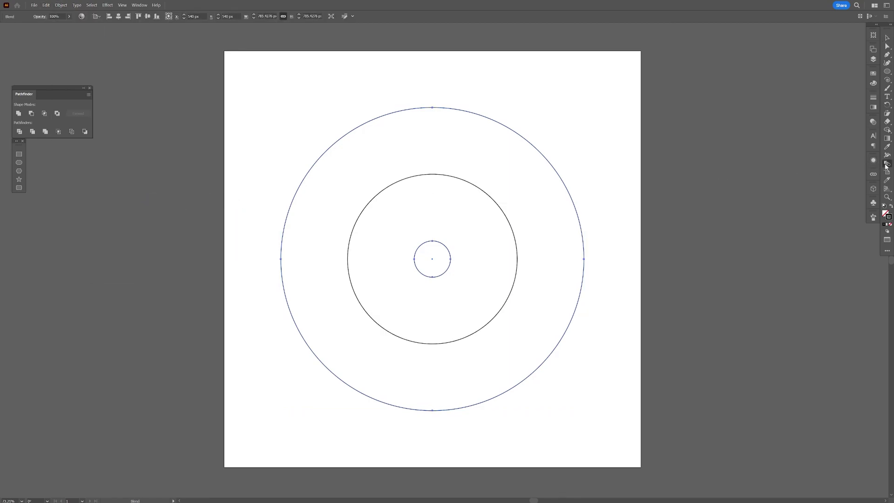
click(740, 237)
click(737, 253)
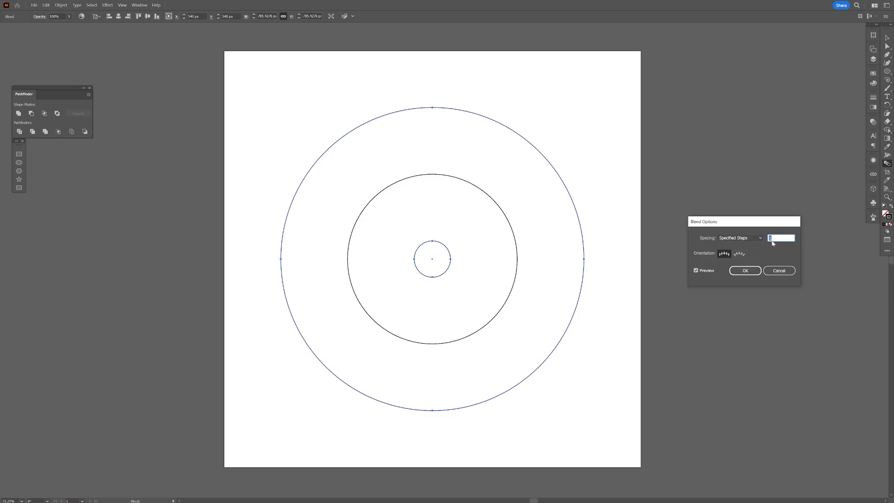
text(5)
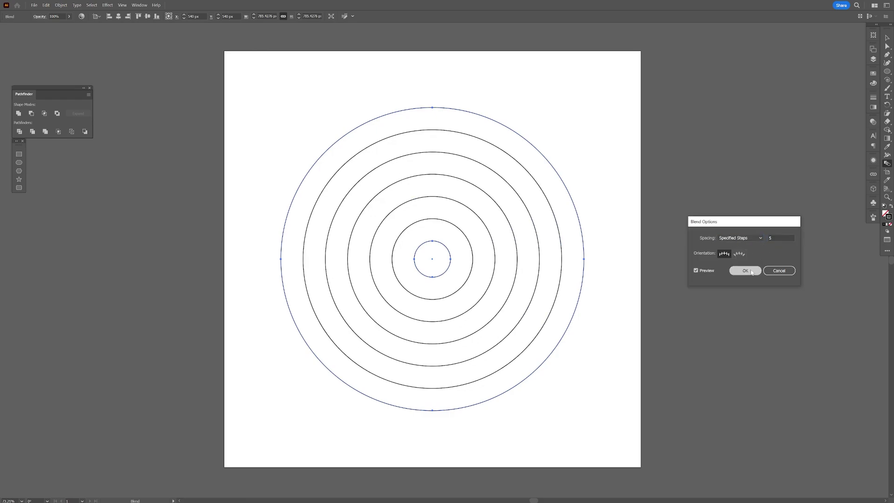
click(745, 270)
Step: Expand the blend into separate concentric circle paths
click(65, 6)
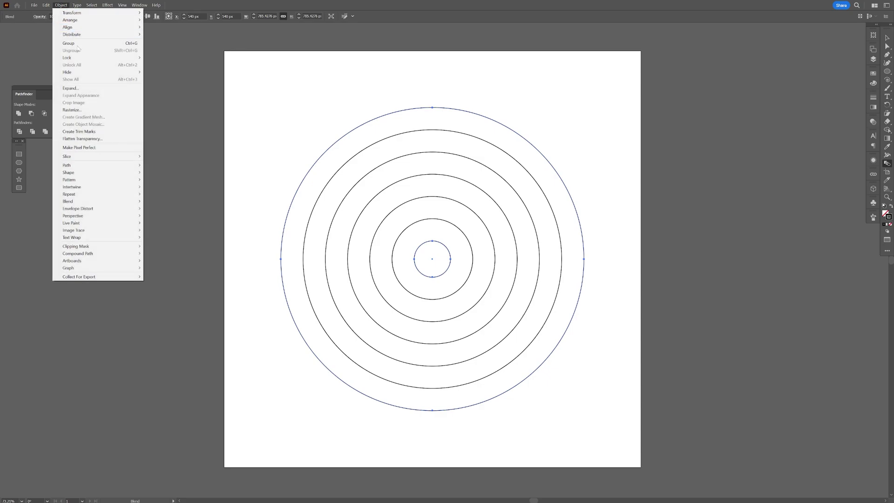
click(80, 86)
key(Return)
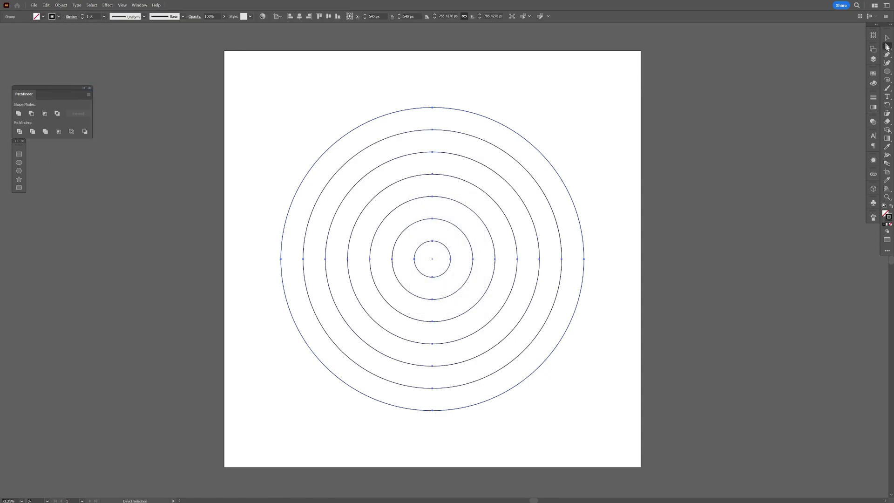
Step: Delete the circles' right halves, then offset a mirrored copy so each arc meets the next
drag(475, 278, 455, 274)
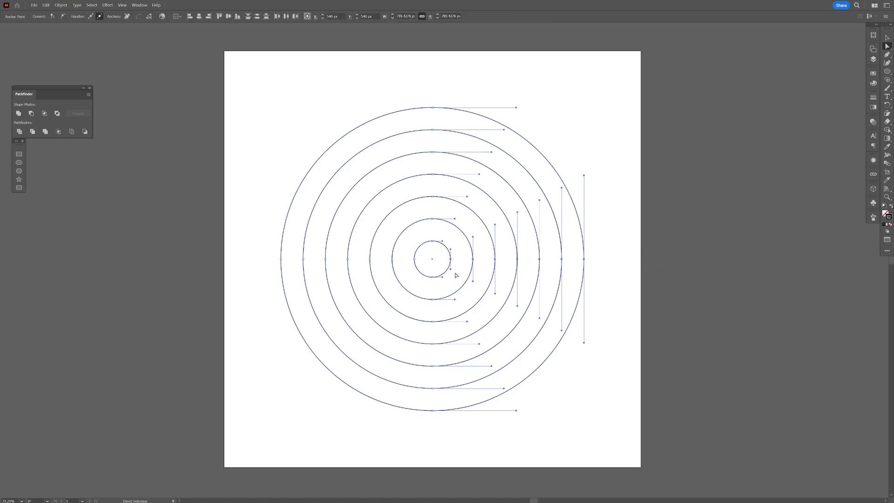
key(v)
key(Delete)
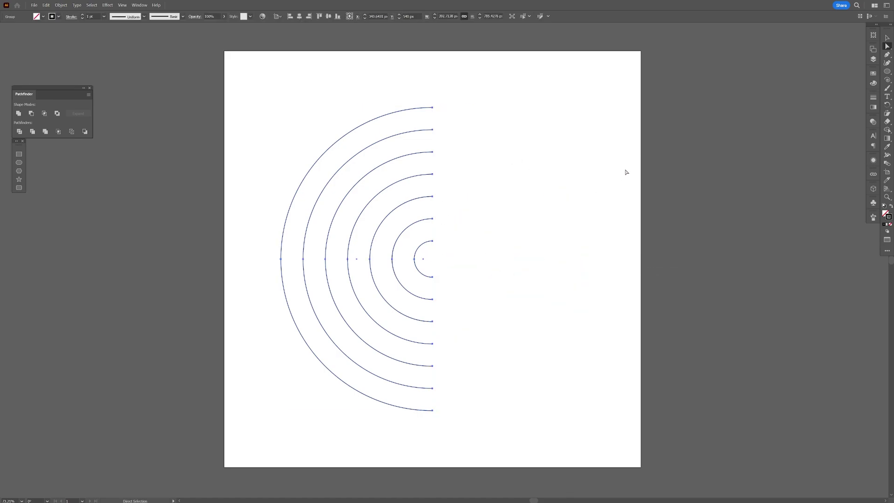
key(ctrl+d)
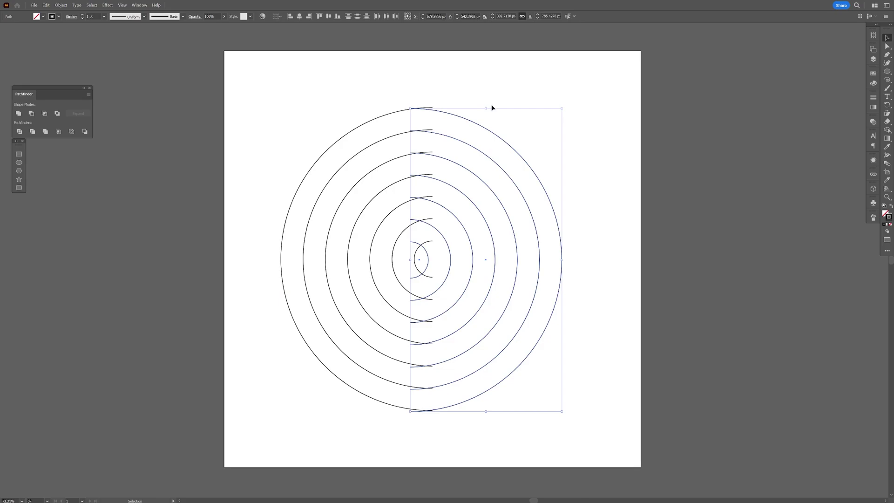
scroll(441, 93, up, 3)
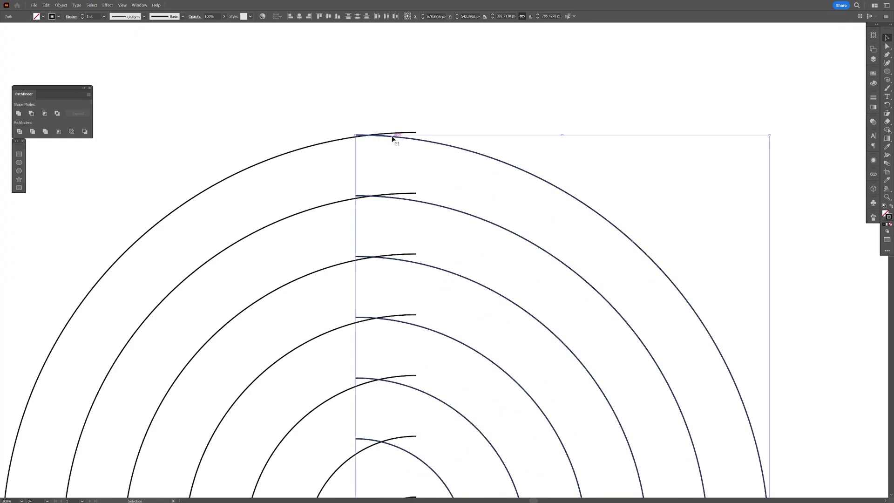
drag(394, 139, 454, 197)
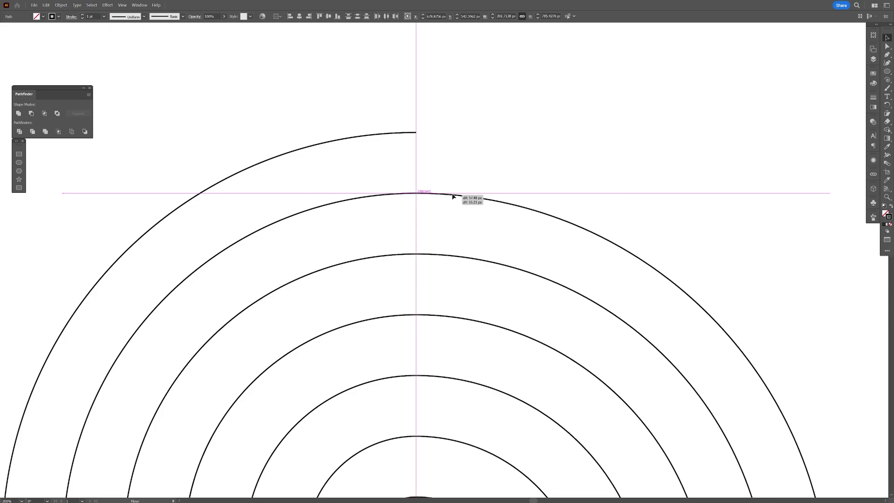
scroll(454, 198, up, 3)
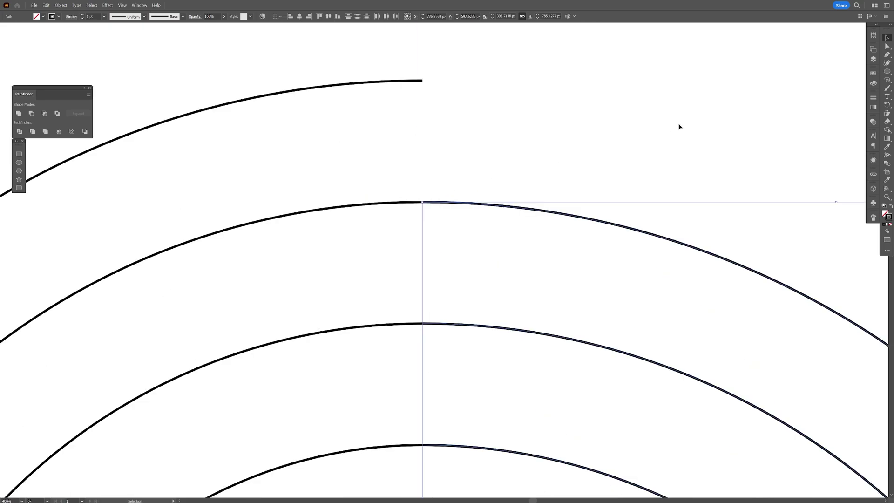
Step: Select each pair of touching arc end points to connect them into one spiral
click(836, 202)
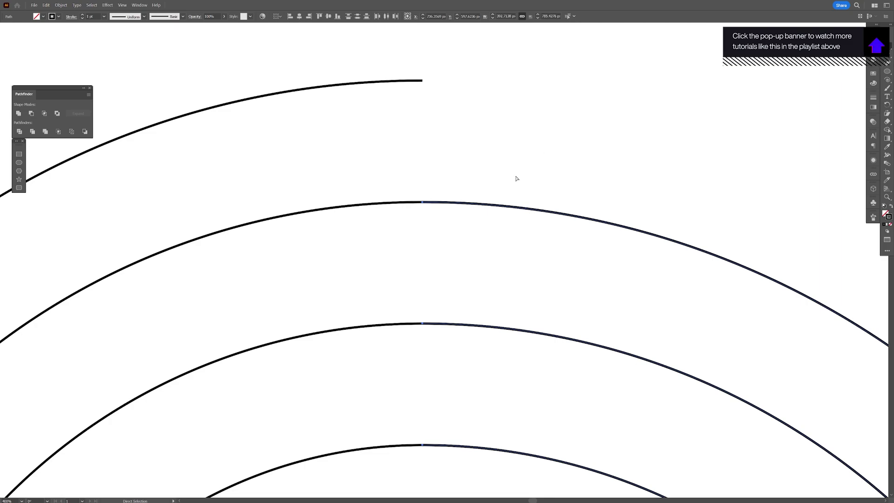
click(406, 209)
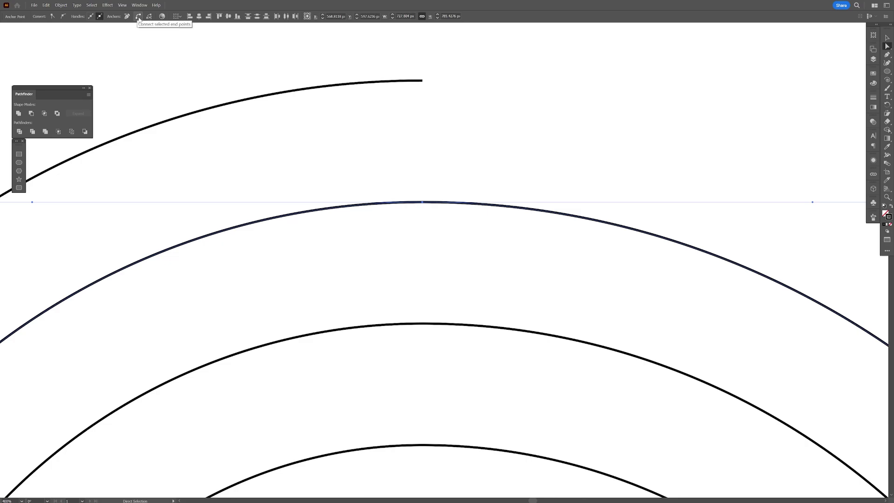
scroll(437, 198, down, 4)
drag(405, 203, 479, 238)
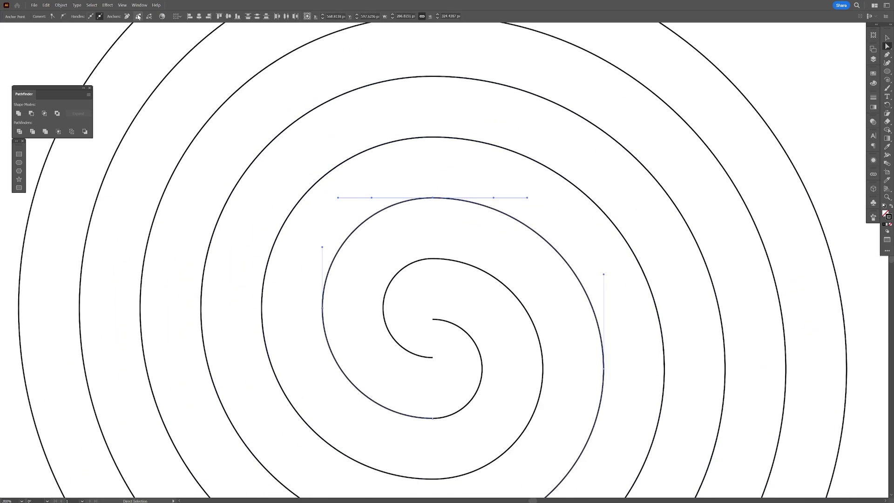
scroll(433, 280, down, 3)
scroll(433, 279, down, 5)
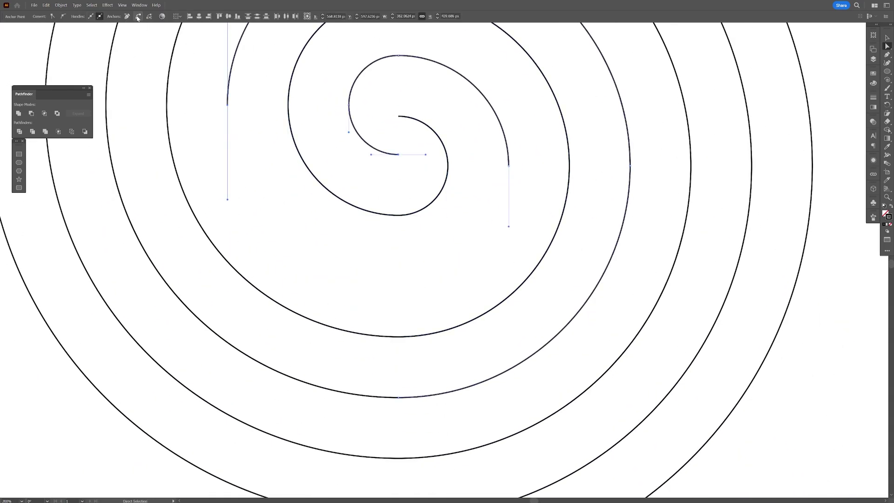
scroll(433, 280, down, 5)
Step: Select the entire spiral and apply a tapering width profile to its stroke
key(ctrl+0)
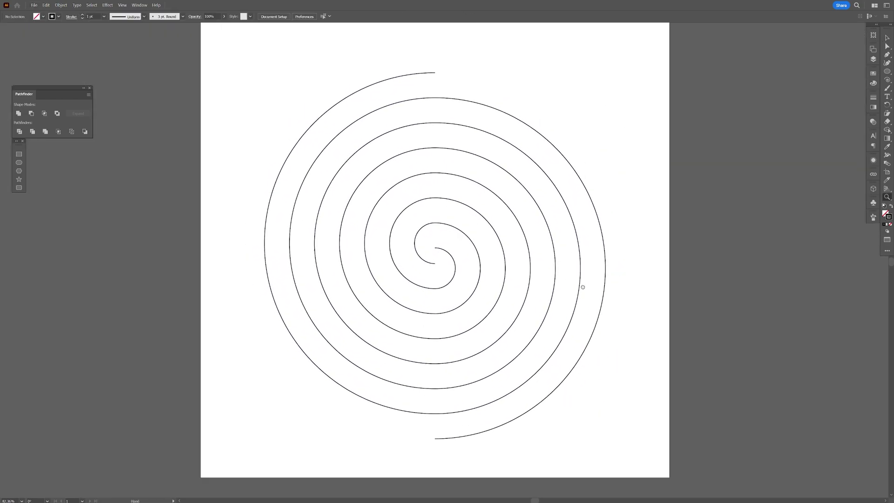
key(ctrl+a)
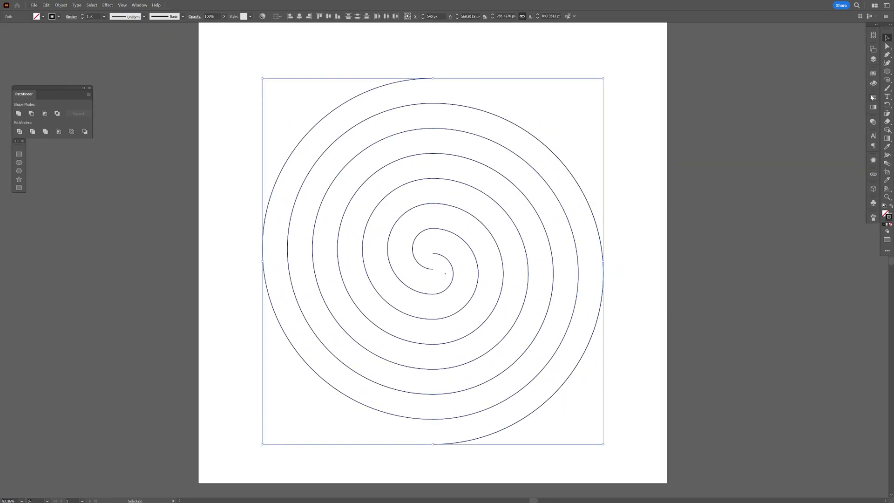
click(873, 97)
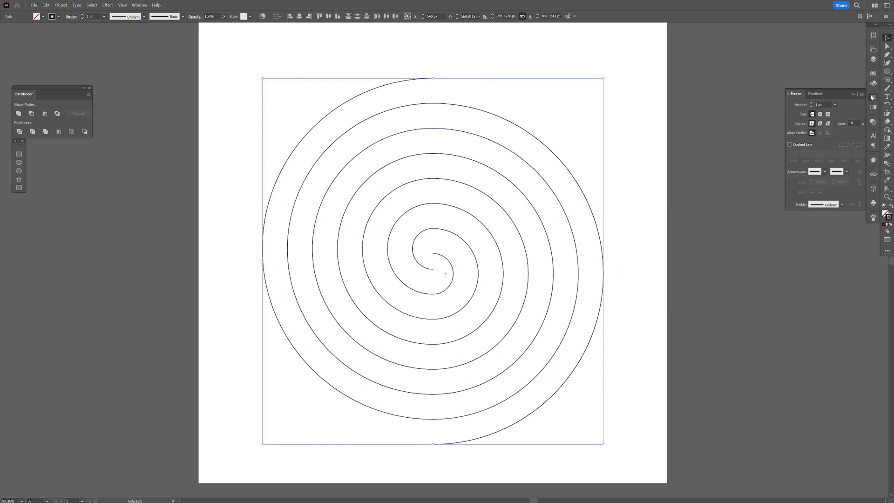
click(827, 206)
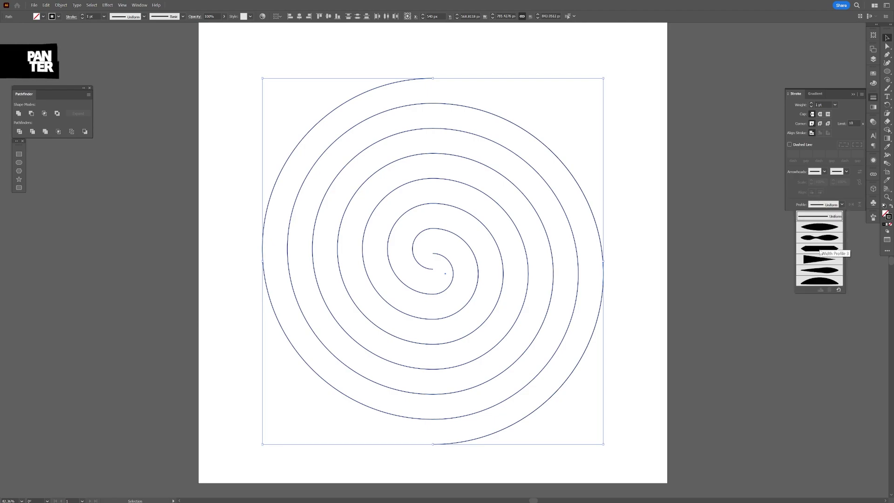
click(823, 259)
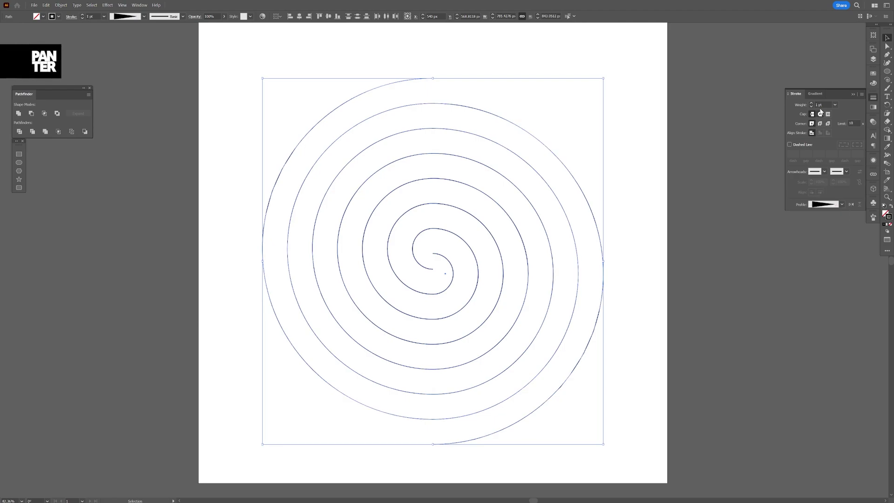
scroll(820, 105, up, 8)
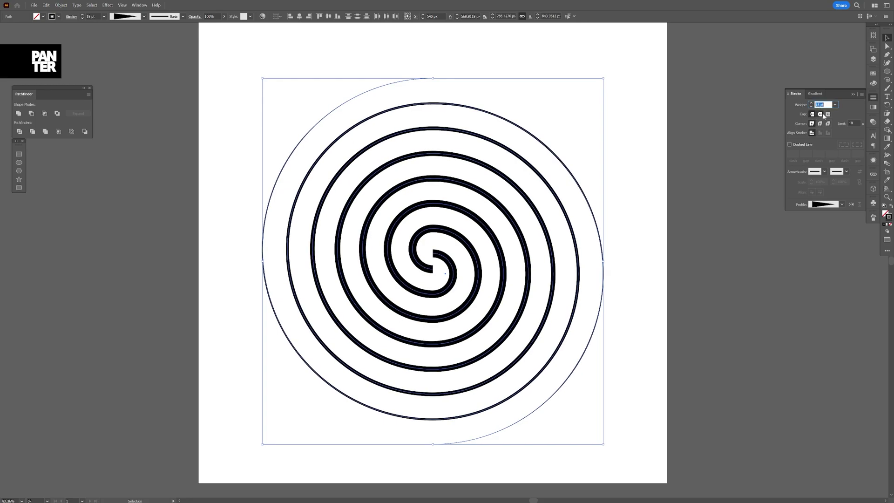
scroll(823, 105, up, 3)
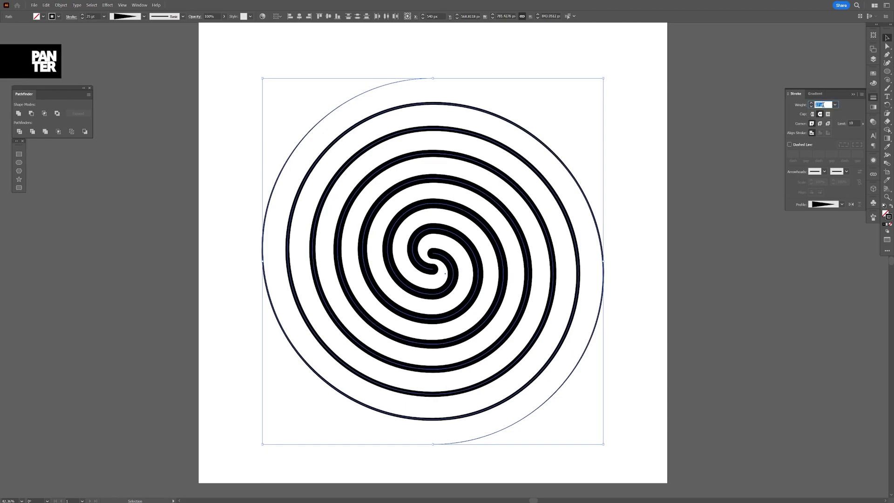
scroll(823, 105, up, 3)
scroll(823, 105, up, 4)
scroll(823, 105, up, 4)
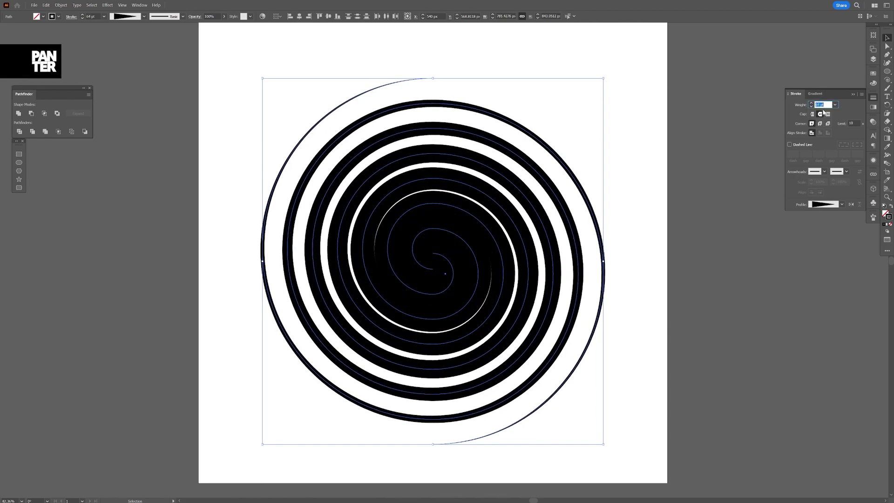
Step: Deselect the spiral to view the finished tapered result
click(749, 168)
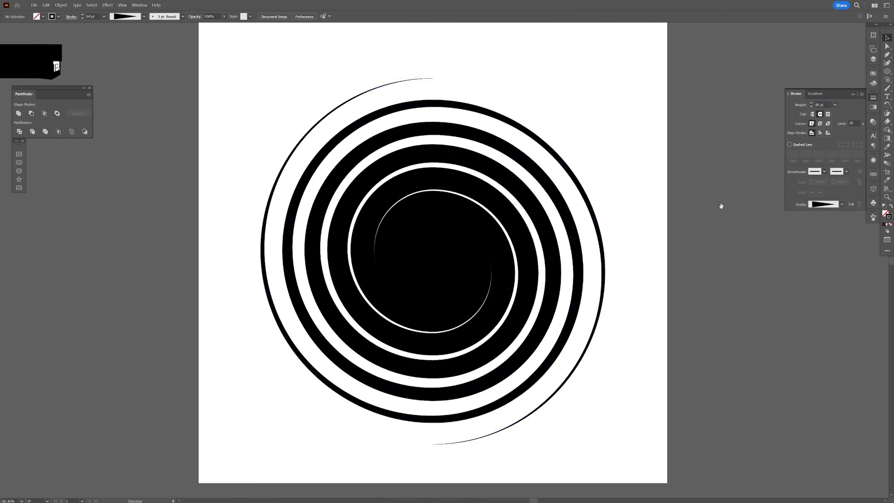